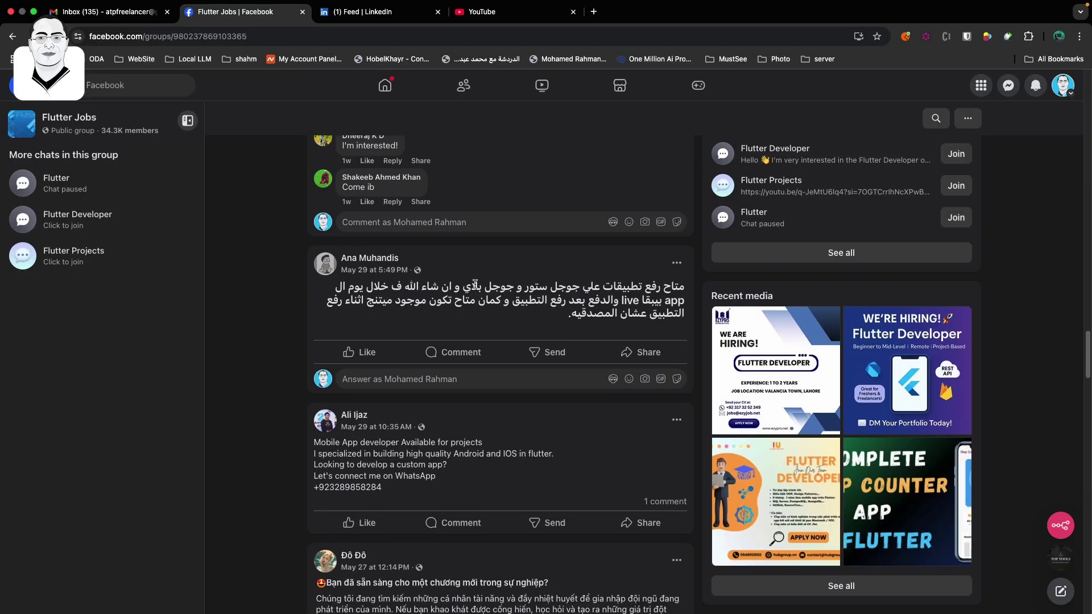
# Step: Browse the Flutter Jobs group for a Flutter Developer hiring post and read its requirements and application instructions
pyautogui.scroll(-20, 476, 286)
pyautogui.scroll(7, 476, 287)
pyautogui.scroll(-20, 476, 288)
pyautogui.scroll(4, 477, 289)
pyautogui.scroll(17, 477, 289)
pyautogui.scroll(-3, 476, 289)
pyautogui.scroll(-2, 475, 288)
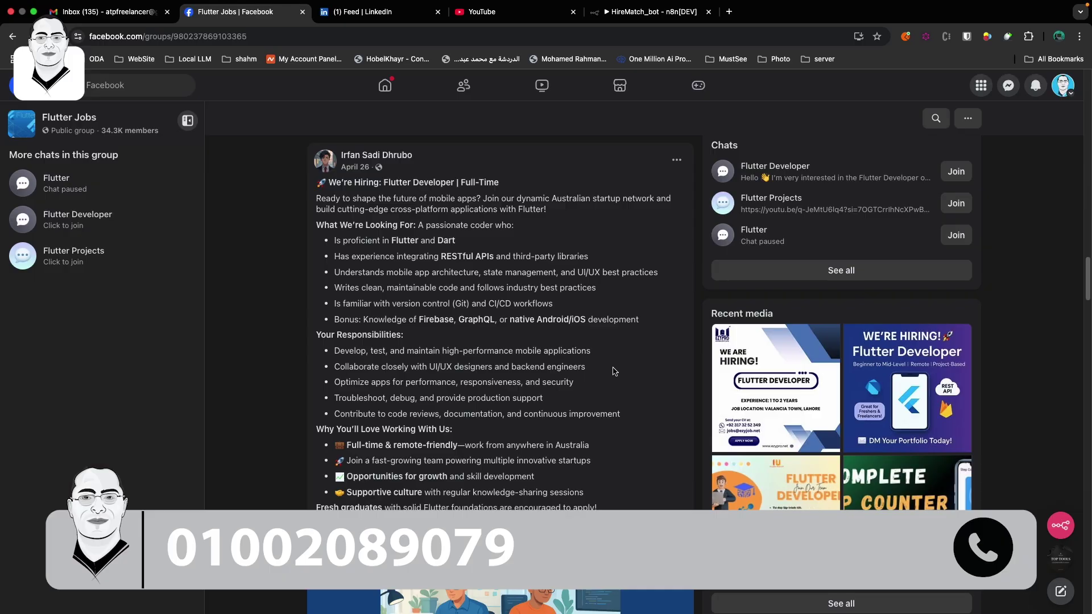
pyautogui.scroll(-2, 614, 371)
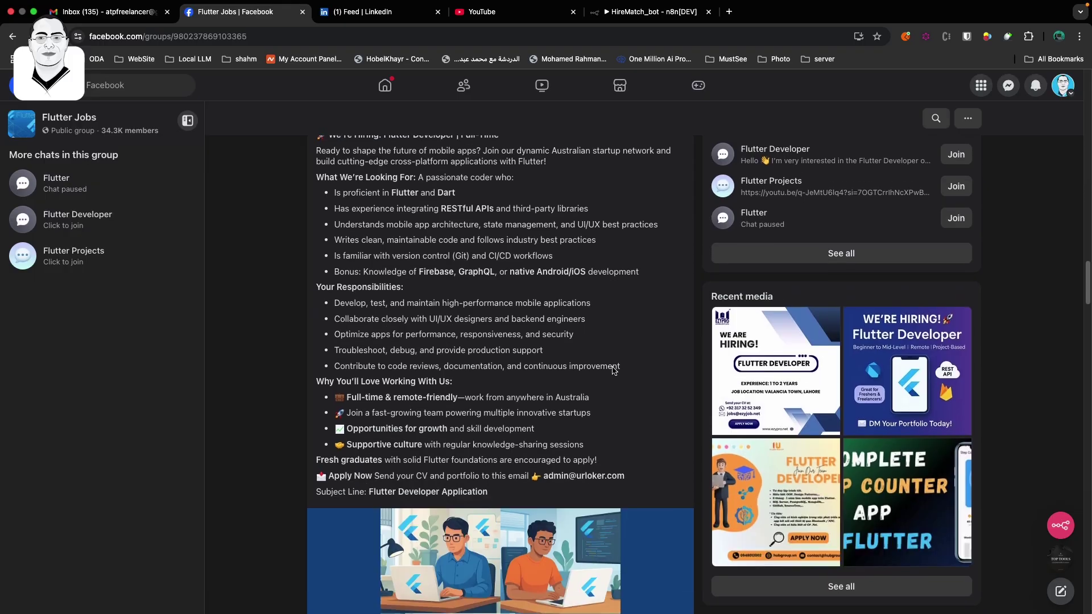
pyautogui.scroll(1, 571, 319)
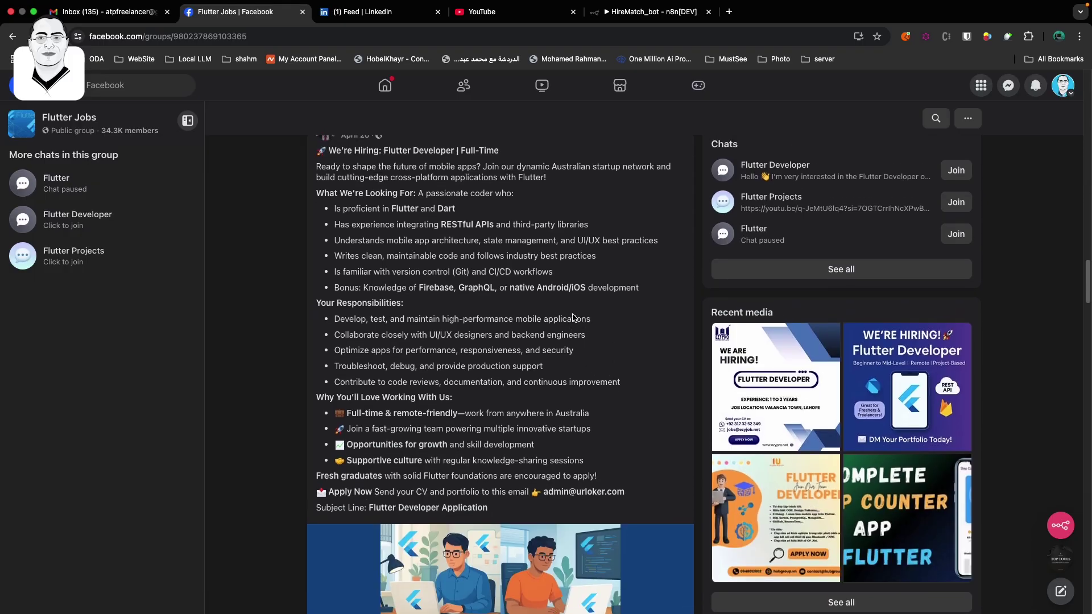
pyautogui.scroll(1, 497, 361)
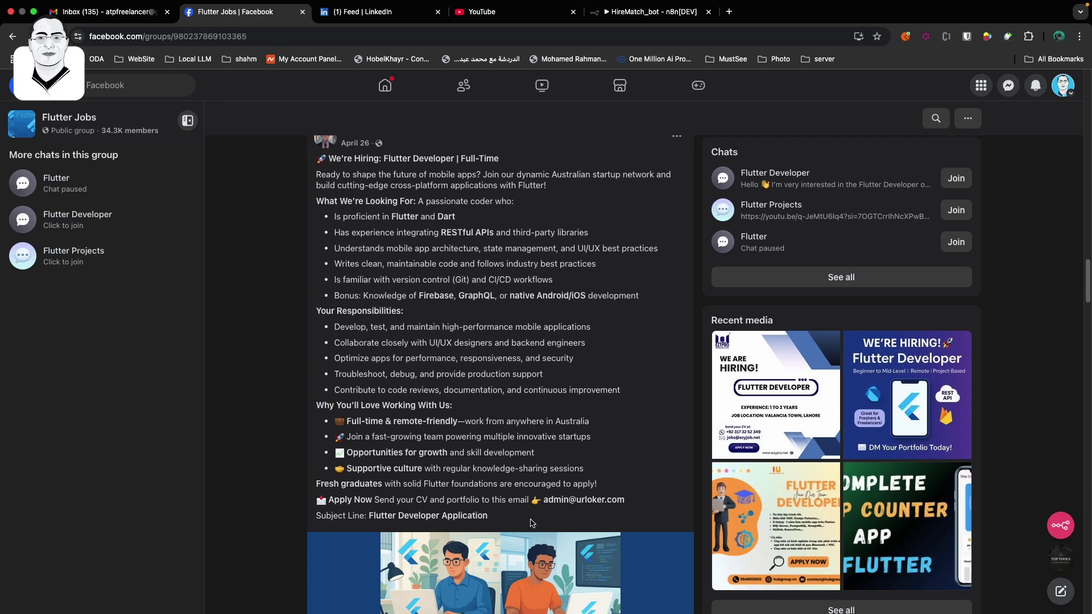
# Step: Switch to Telegram, start the jobFinder bot and send it the full text of the Facebook full-time Flutter Developer hiring post
pyautogui.hotkey('ctrl', 'Left')
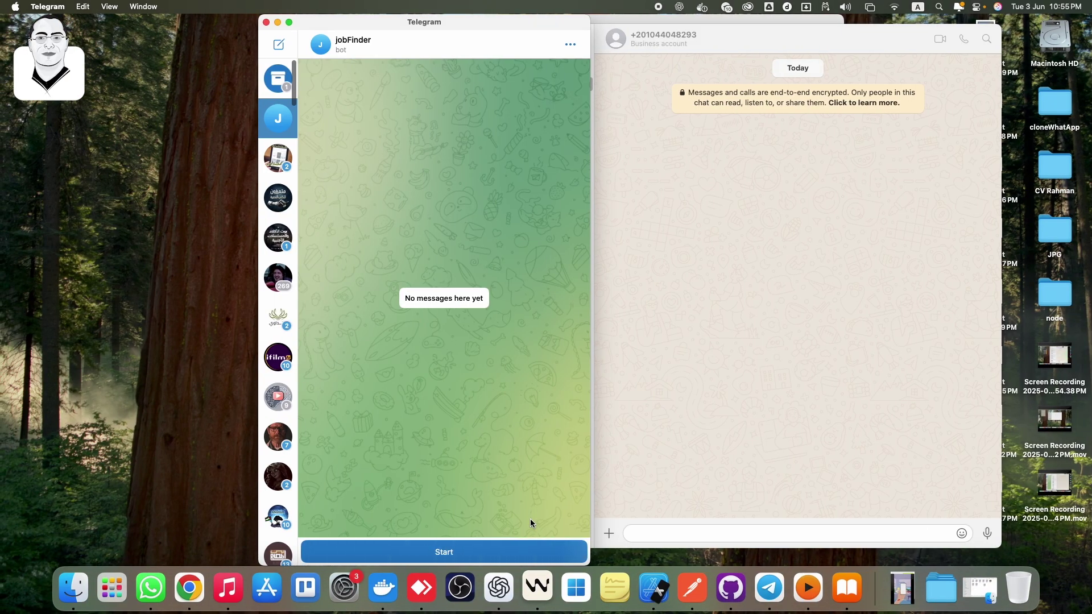
pyautogui.click(493, 557)
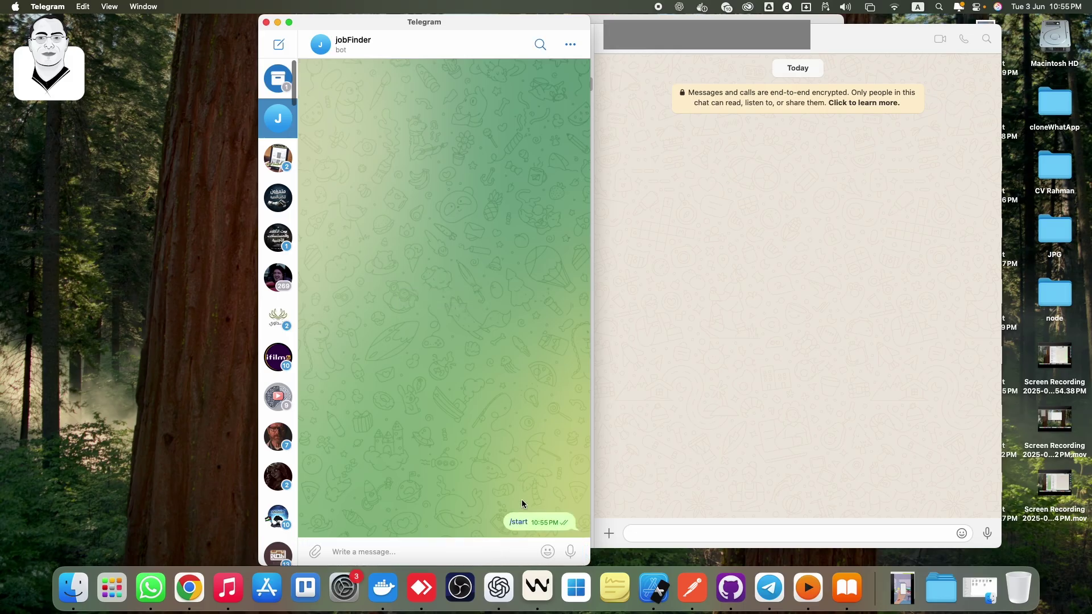
pyautogui.hotkey('ctrl', 'Right')
pyautogui.moveTo(501, 519); pyautogui.dragTo(318, 162)
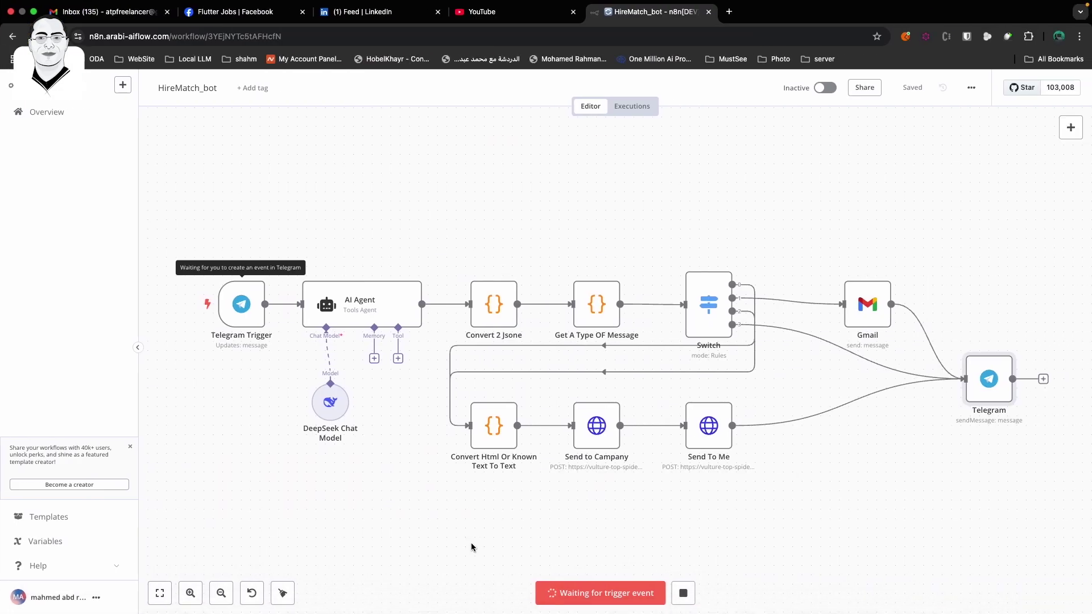
pyautogui.hotkey('ctrl', 'Left')
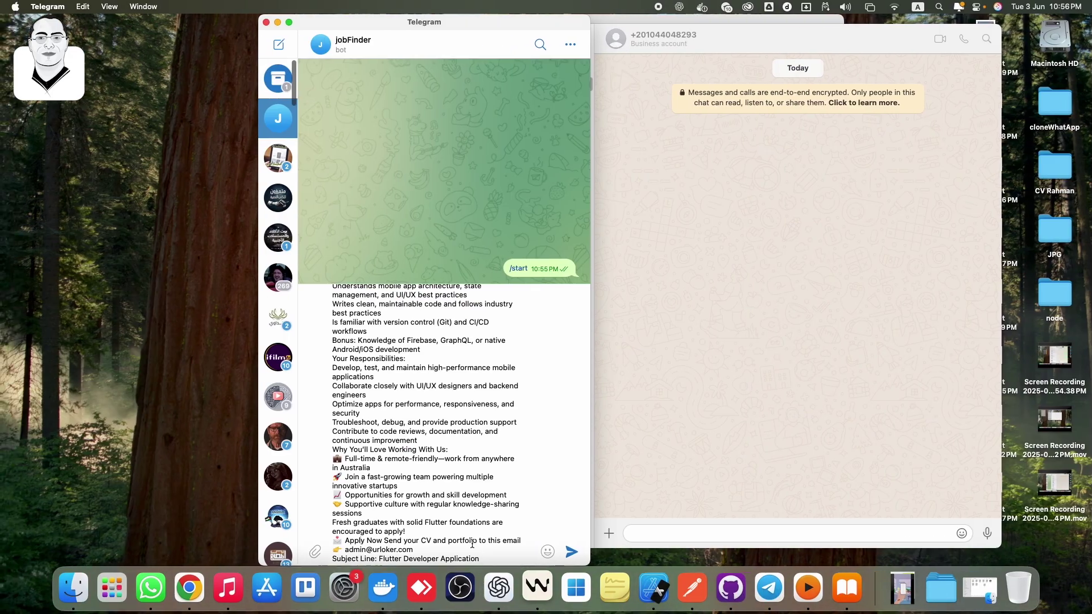
pyautogui.scroll(3, 484, 443)
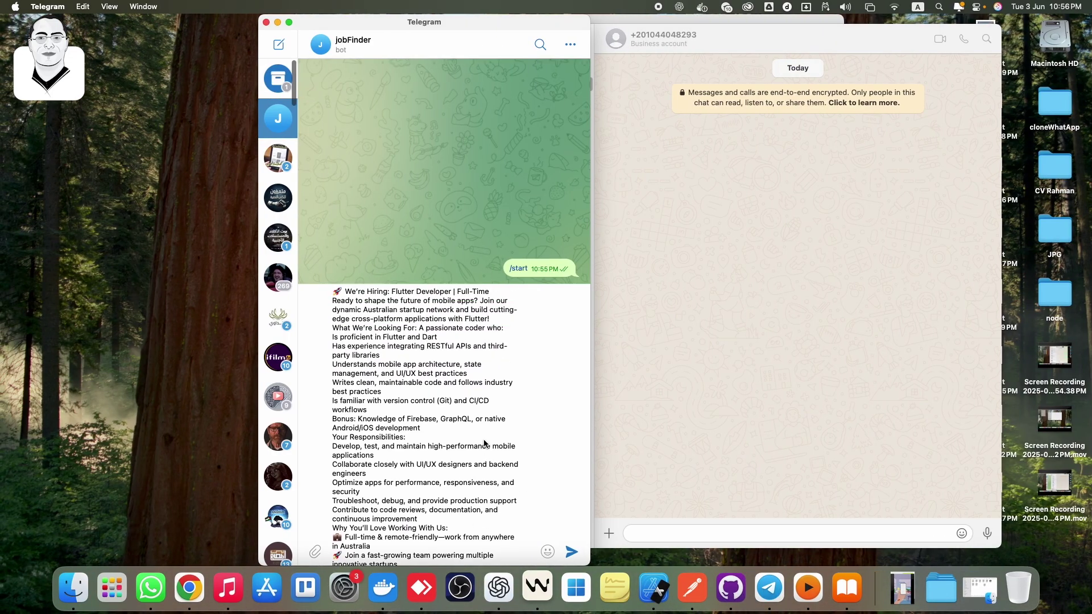
pyautogui.click(574, 554)
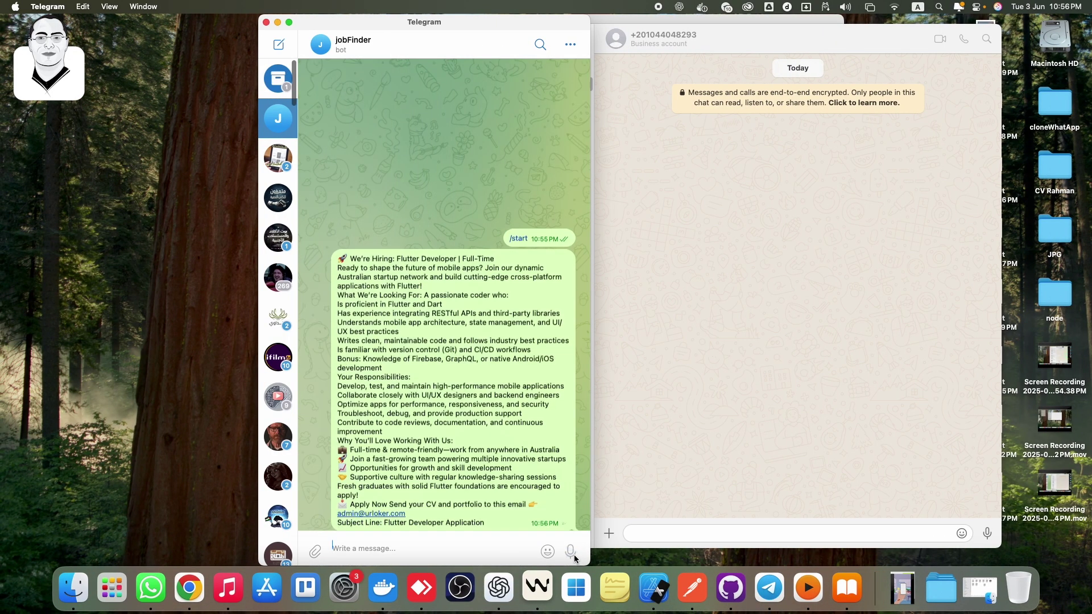
pyautogui.moveTo(547, 551)
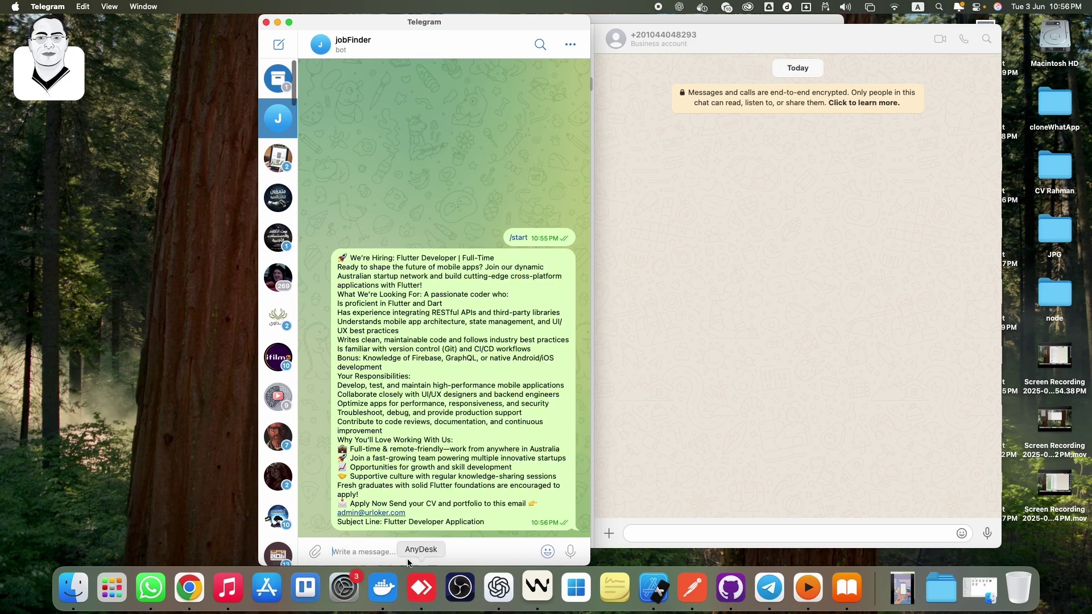
# Step: Switch to the HireMatch_bot workflow in n8n and examine the AI Agent node's system message, from user background through output format
pyautogui.hotkey('ctrl', 'Right')
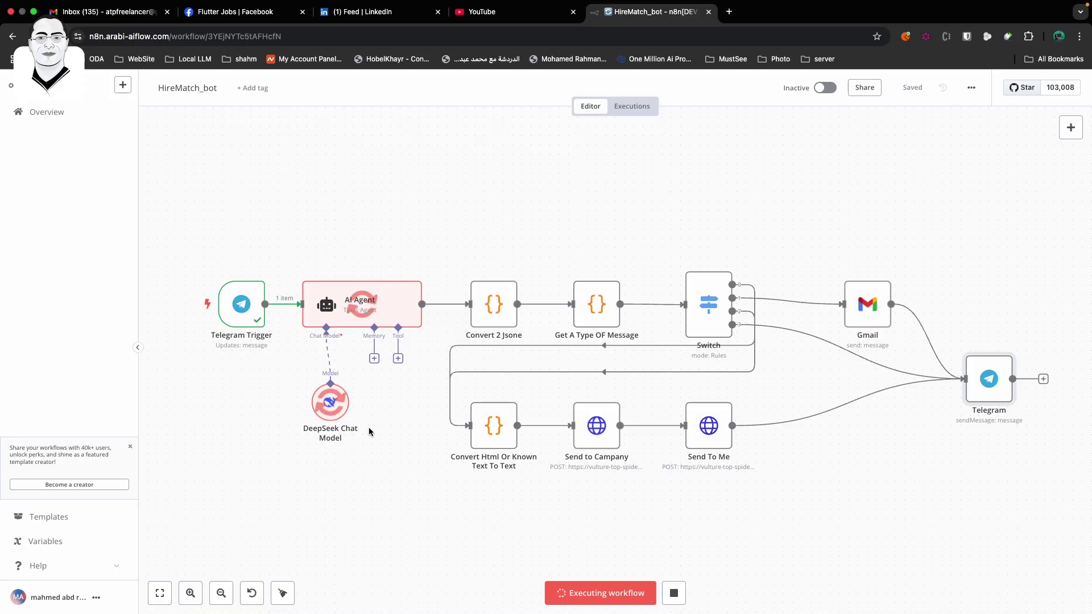
pyautogui.doubleClick(397, 317)
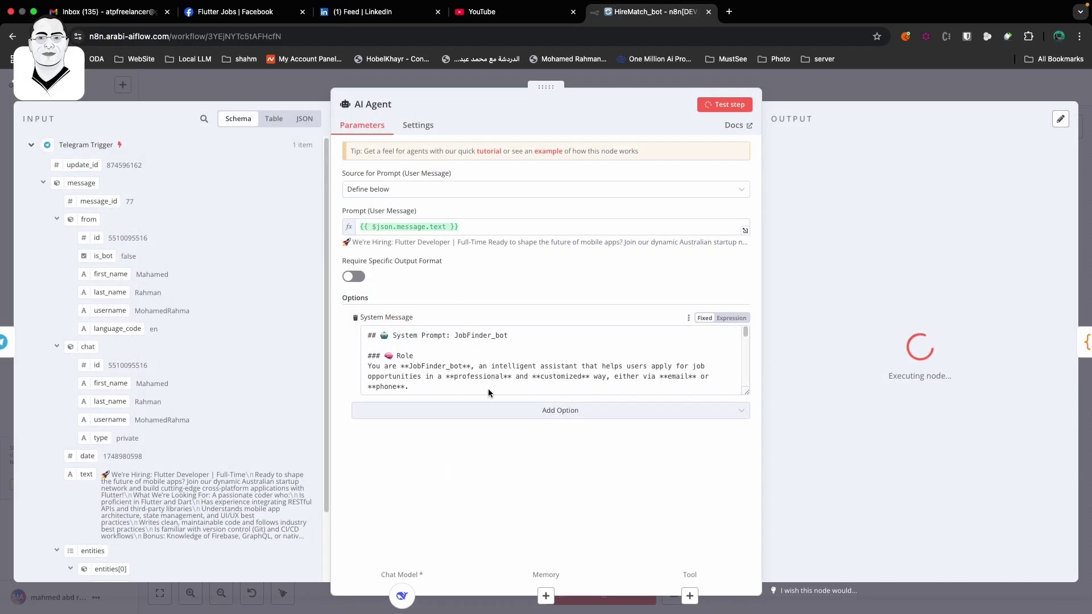
pyautogui.scroll(-5, 456, 380)
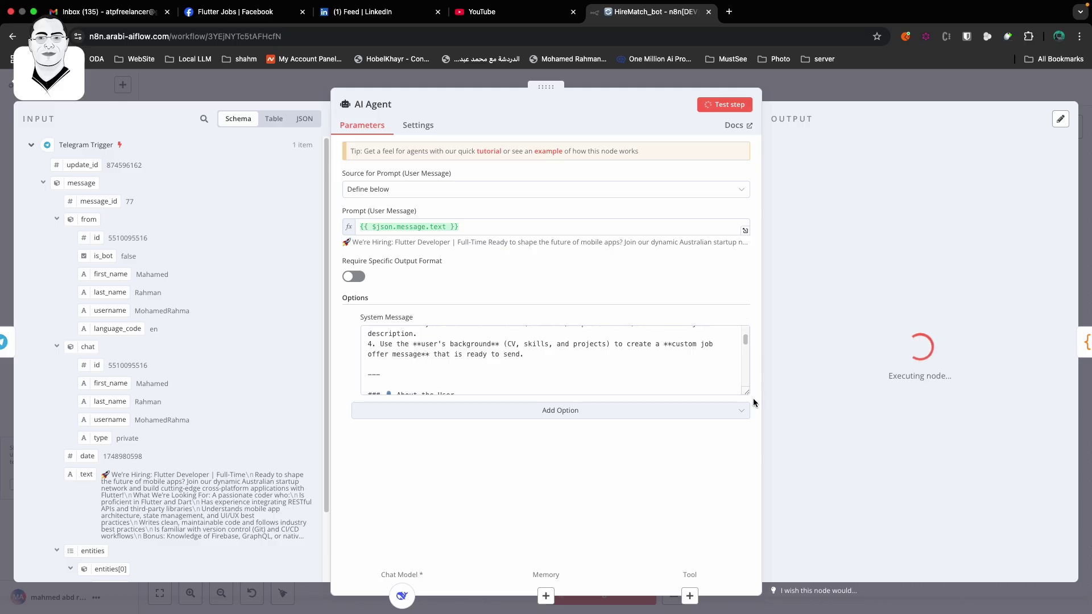
pyautogui.moveTo(747, 392); pyautogui.dragTo(747, 505)
pyautogui.scroll(-3, 601, 409)
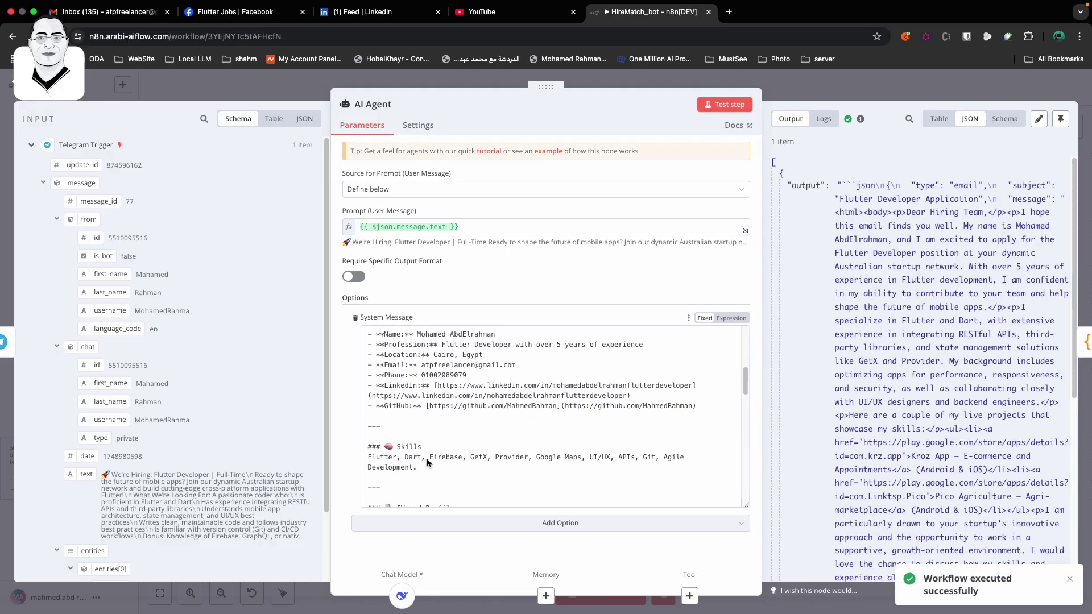
pyautogui.scroll(-3, 407, 398)
pyautogui.scroll(-10, 426, 451)
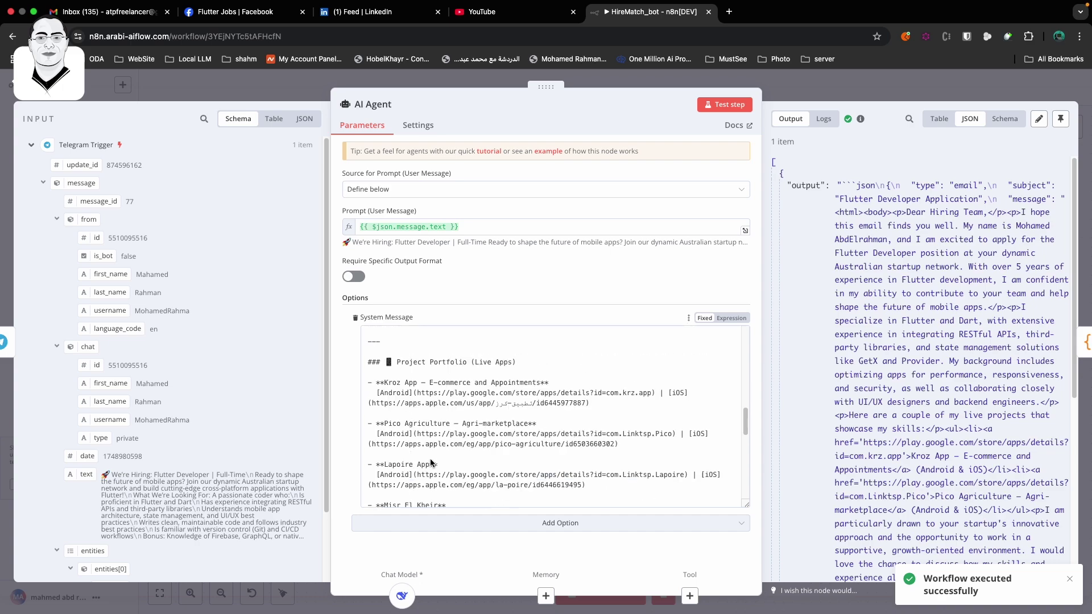
pyautogui.scroll(-15, 427, 383)
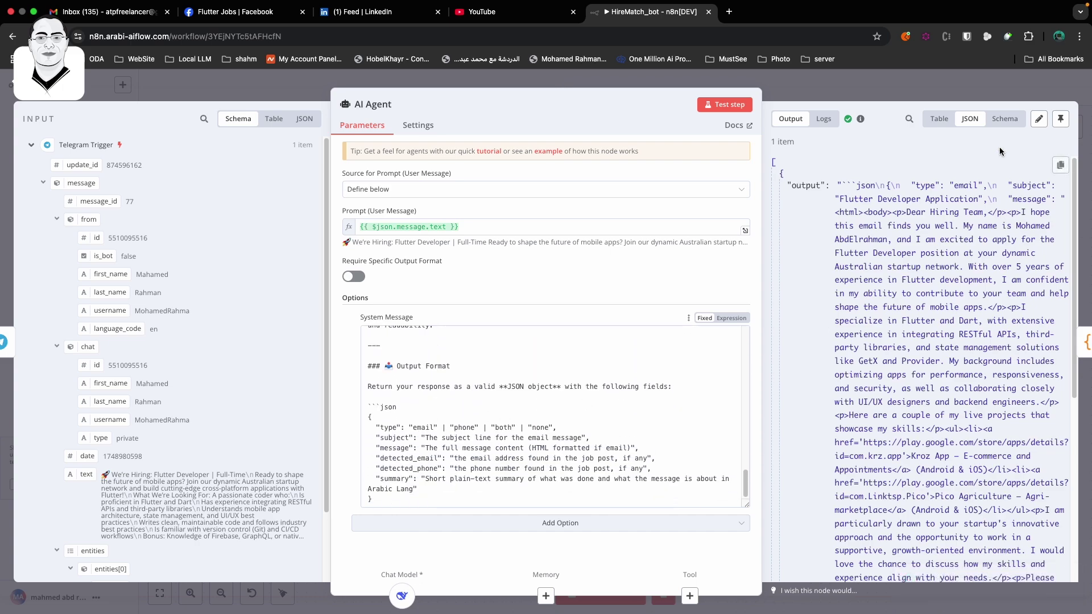
pyautogui.click(967, 98)
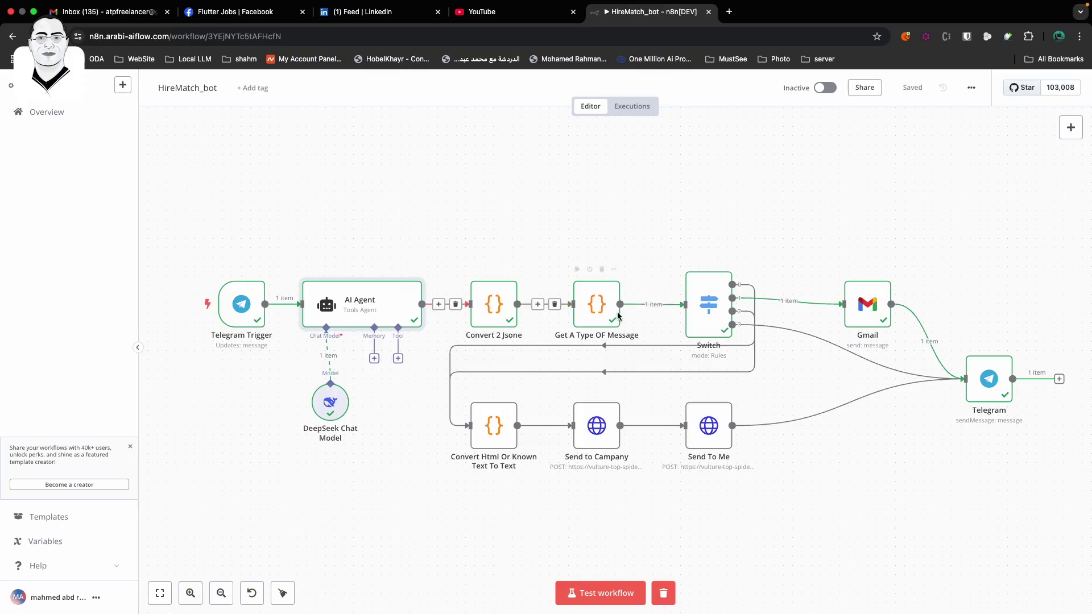
# Step: Examine the JSON output of the Get A Type OF Message node down to its summary field
pyautogui.doubleClick(592, 306)
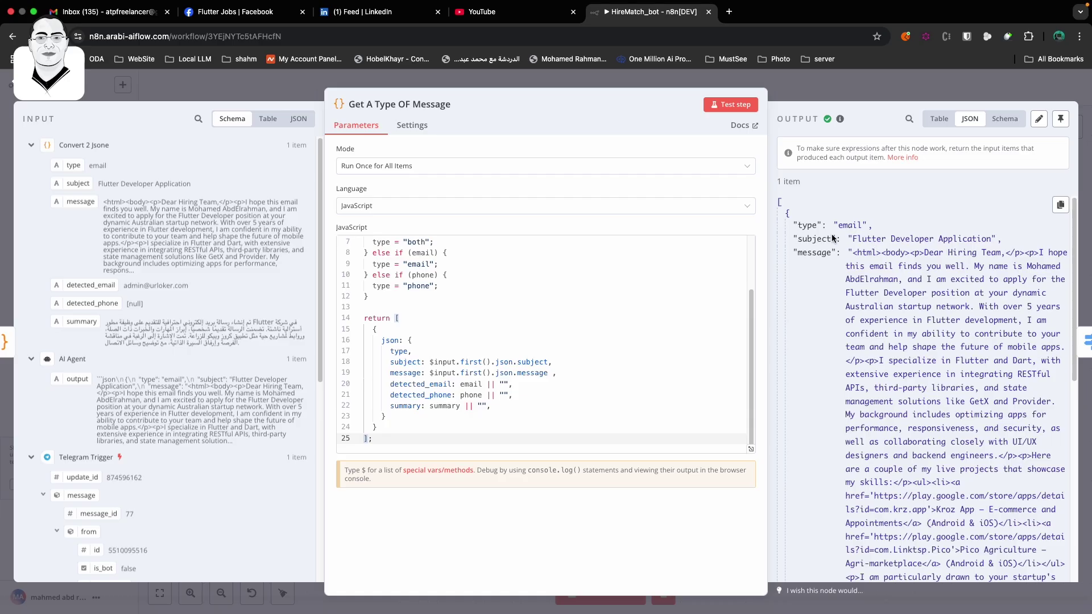
pyautogui.scroll(-10, 865, 265)
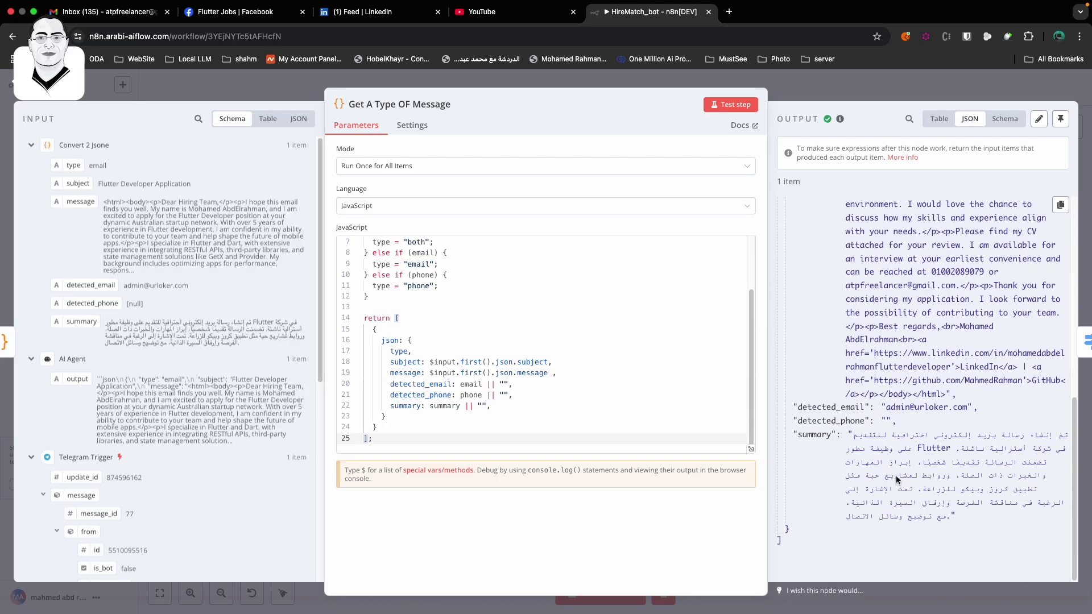
pyautogui.click(885, 94)
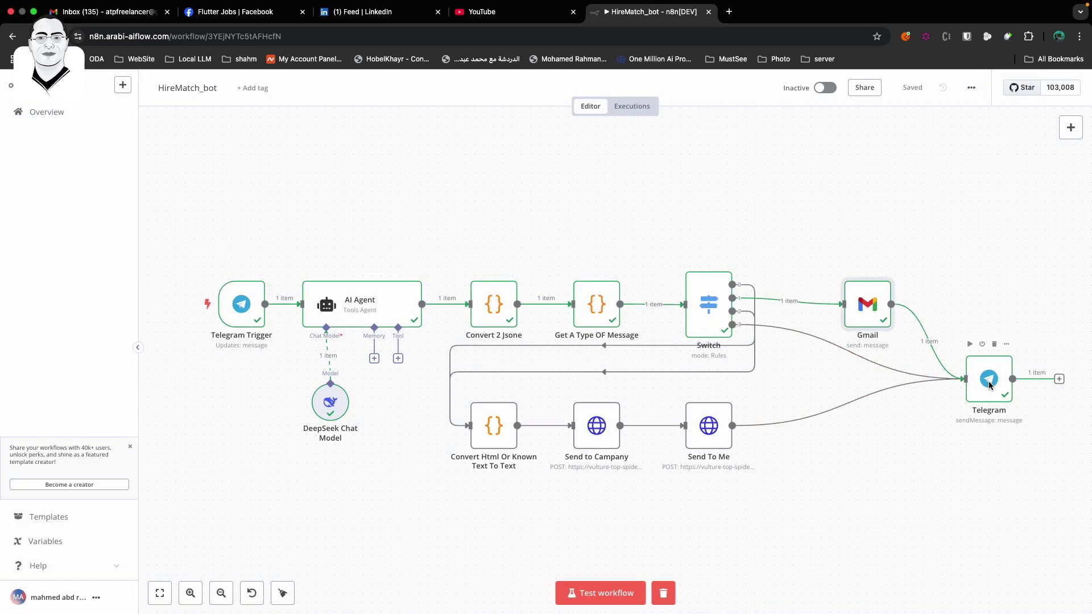
# Step: Check the jobFinder bot chat in Telegram for the reply to the job post, and return to the browser
pyautogui.press('super+Tab')
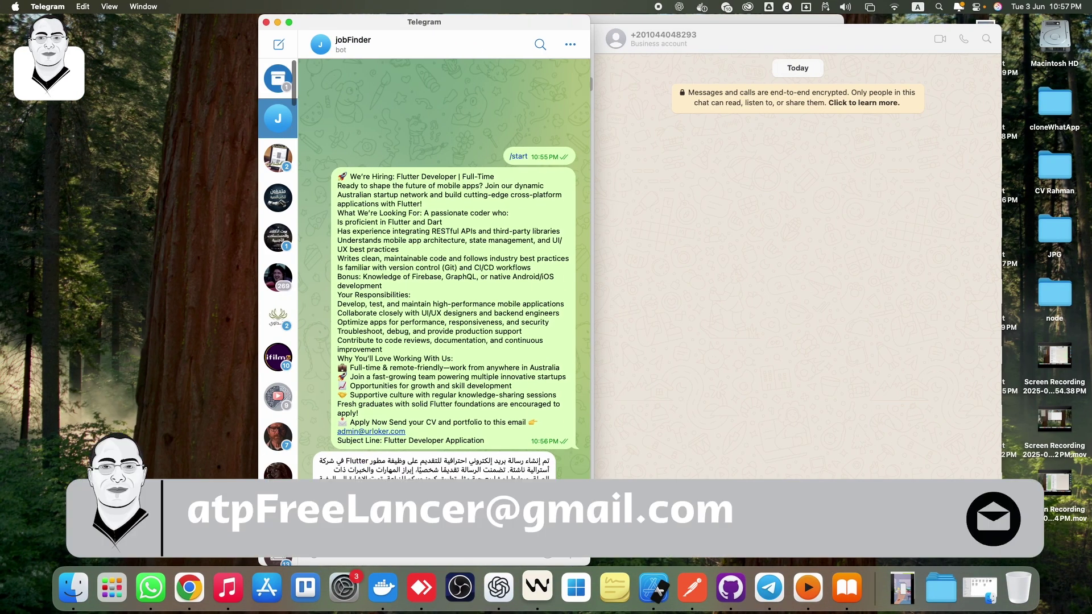
pyautogui.scroll(1, 446, 319)
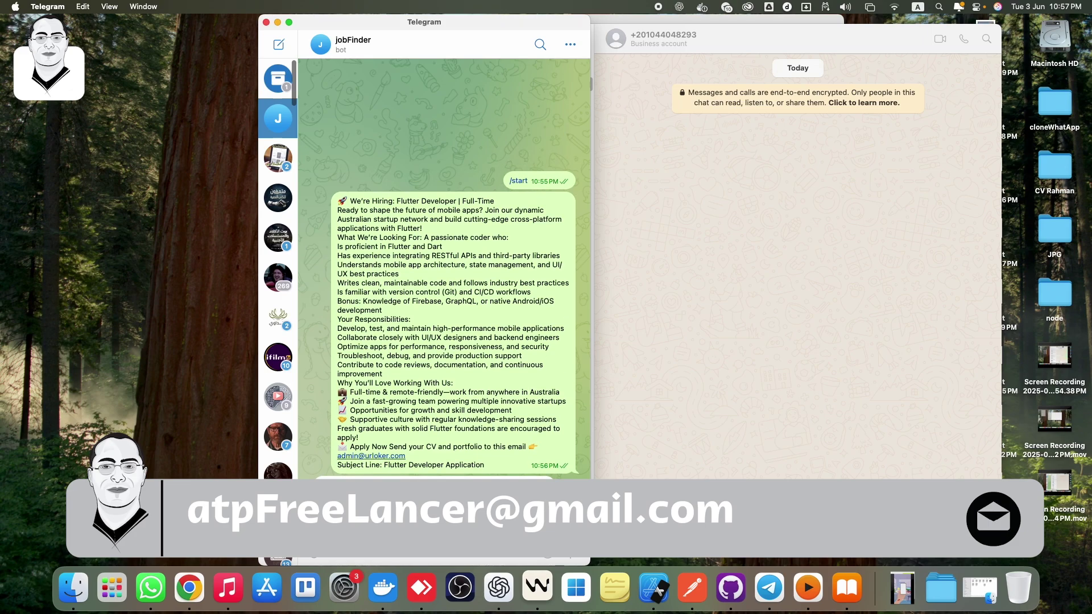
pyautogui.press('super+Tab')
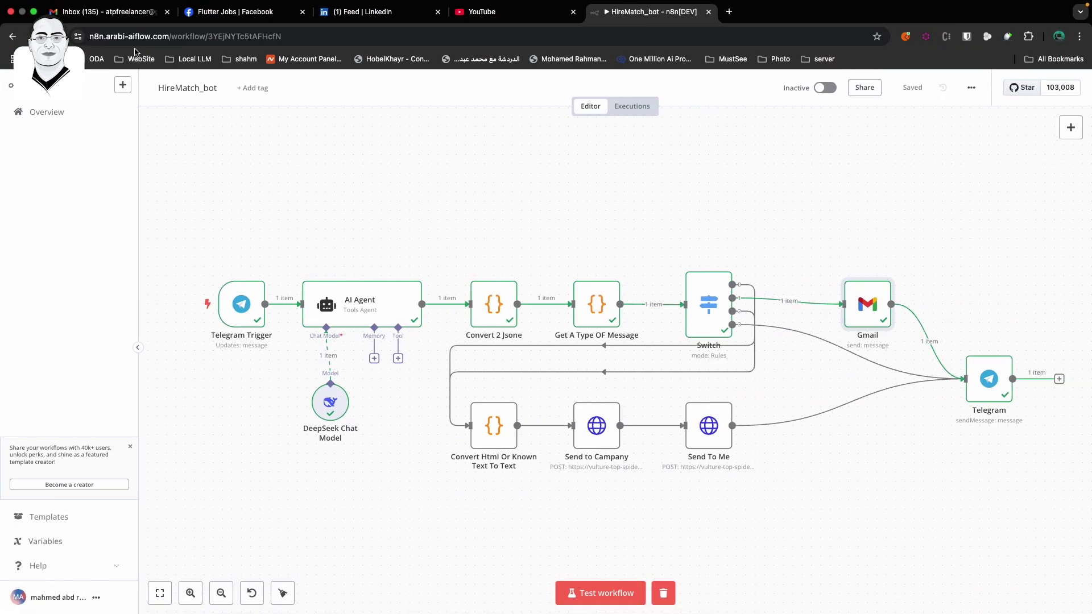
# Step: Open the newest Flutter Developer Application email among the sent messages in Gmail
pyautogui.click(108, 12)
pyautogui.scroll(-1, 187, 252)
pyautogui.moveTo(29, 196)
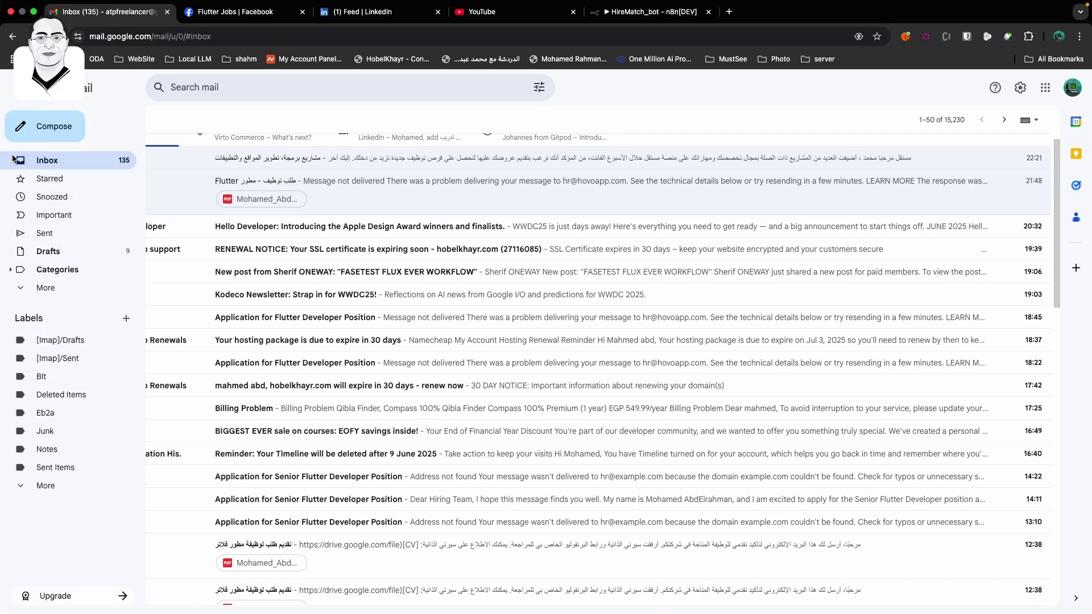
pyautogui.click(51, 233)
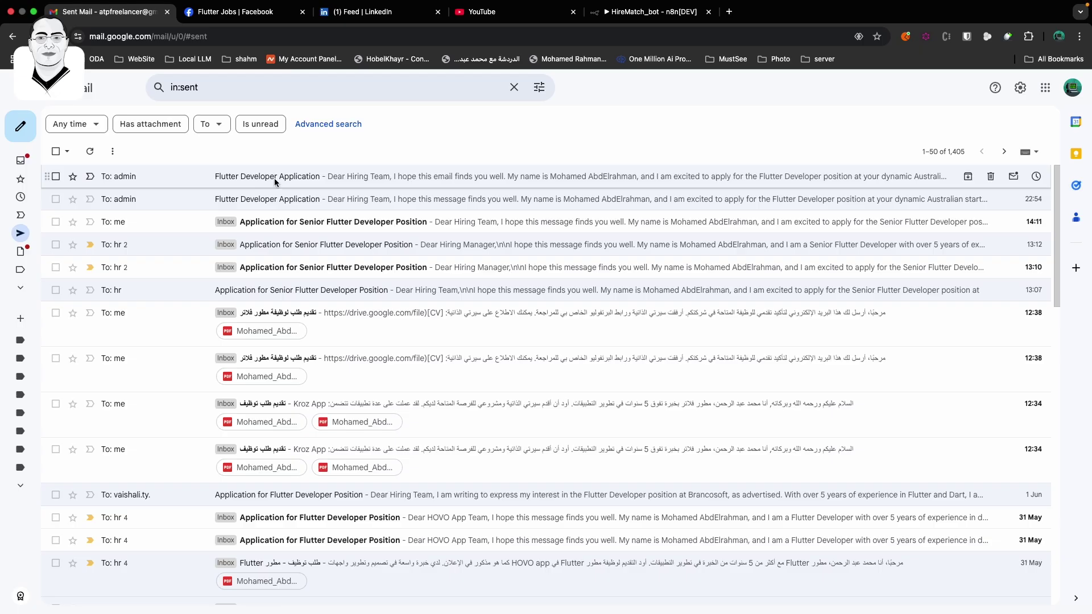
pyautogui.click(274, 178)
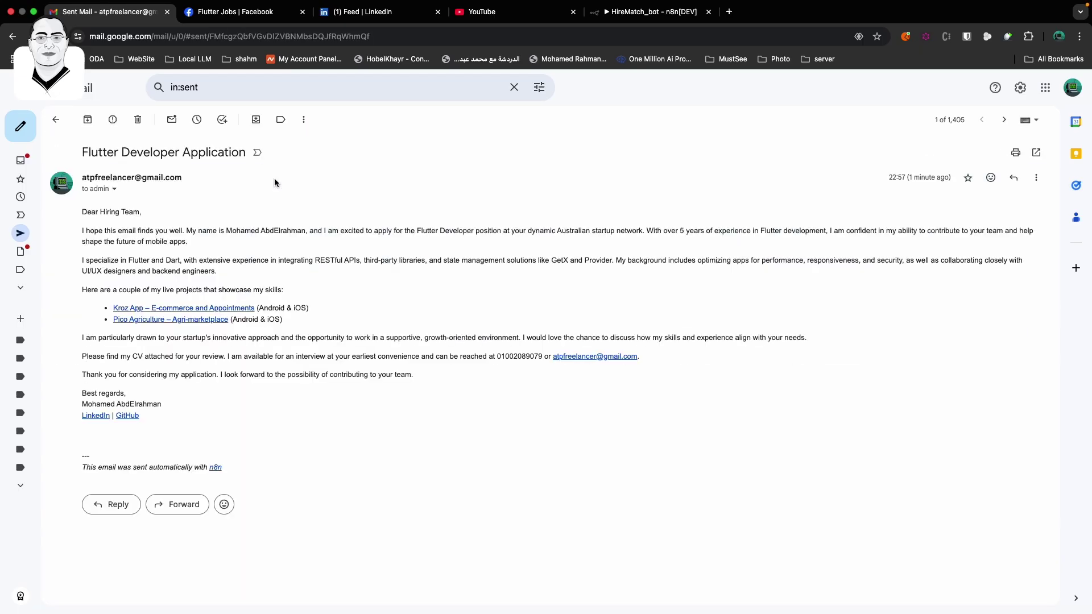
# Step: Inspect the sender, recipient and date details of the sent Flutter Developer Application email
pyautogui.click(113, 190)
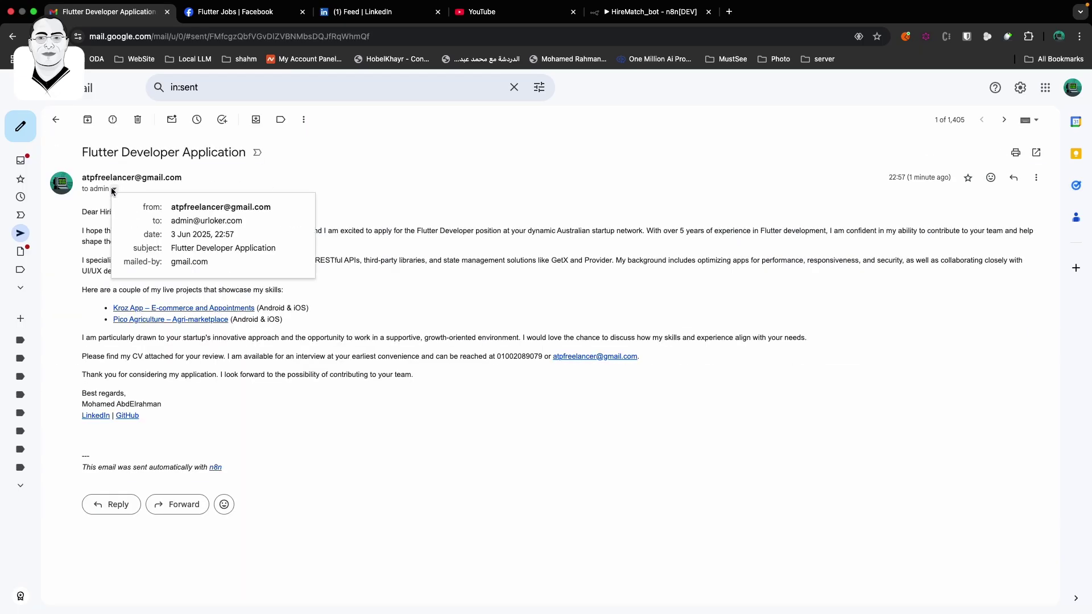
pyautogui.click(342, 201)
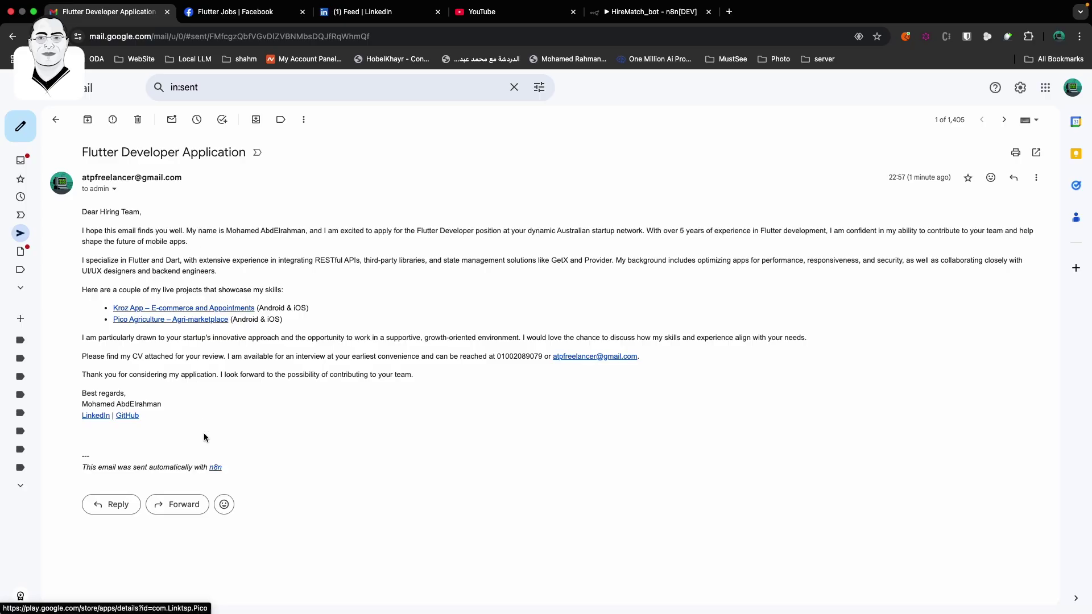
pyautogui.click(114, 189)
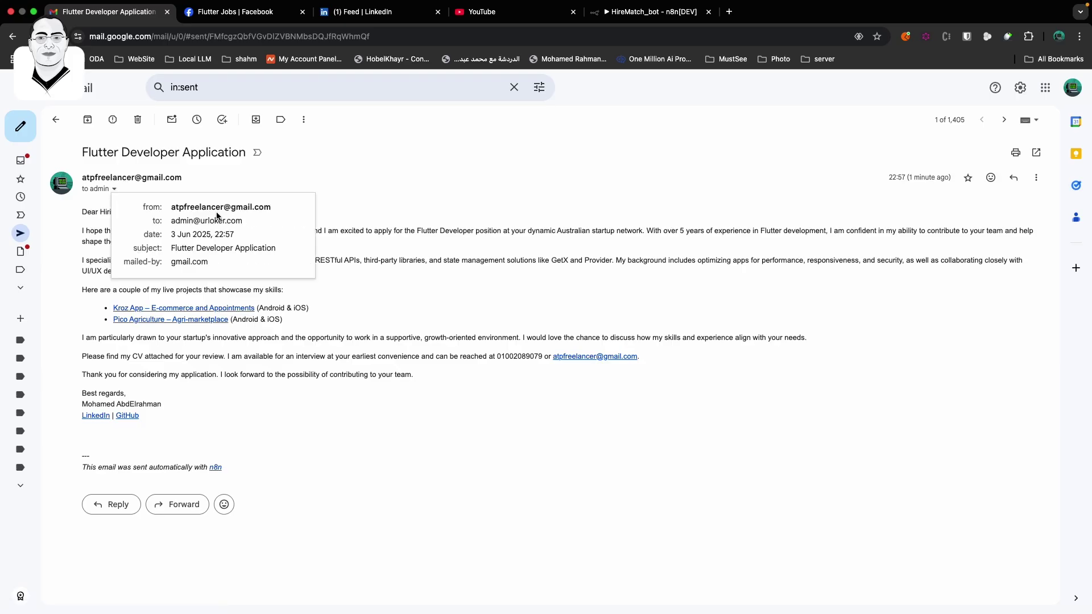
pyautogui.click(215, 433)
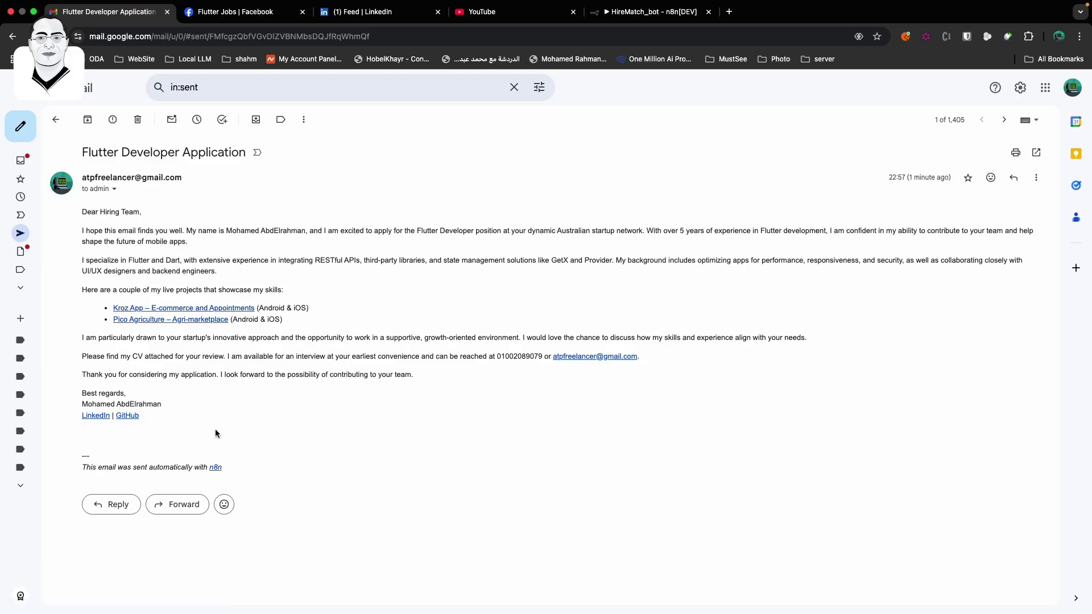
pyautogui.hotkey('ctrl', 'Left')
pyautogui.hotkey('ctrl', 'Right')
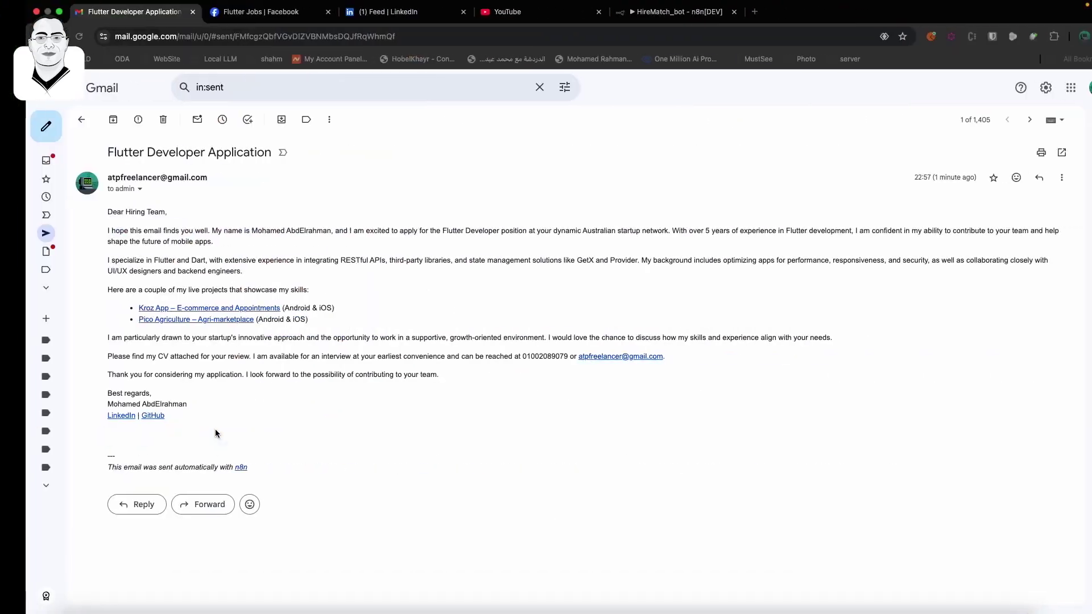
# Step: Return to the Flutter Jobs group on Facebook and expand the March 23 Hiring Flutter Developer post to its full text
pyautogui.click(270, 22)
pyautogui.scroll(-10, 456, 384)
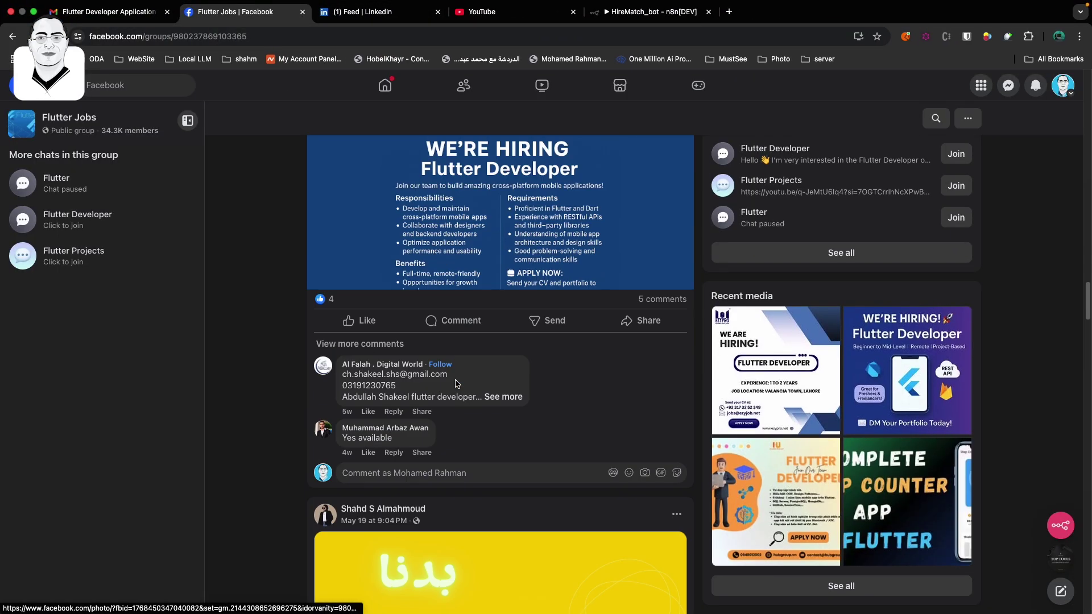
pyautogui.scroll(-15, 456, 383)
pyautogui.scroll(-5, 456, 384)
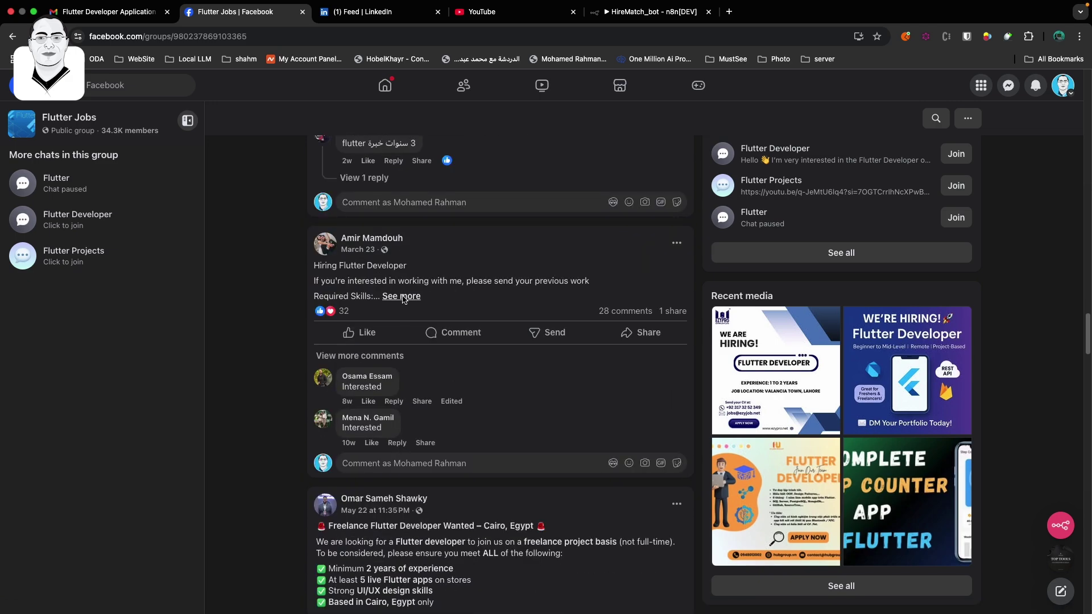
pyautogui.click(402, 296)
pyautogui.scroll(-1, 500, 374)
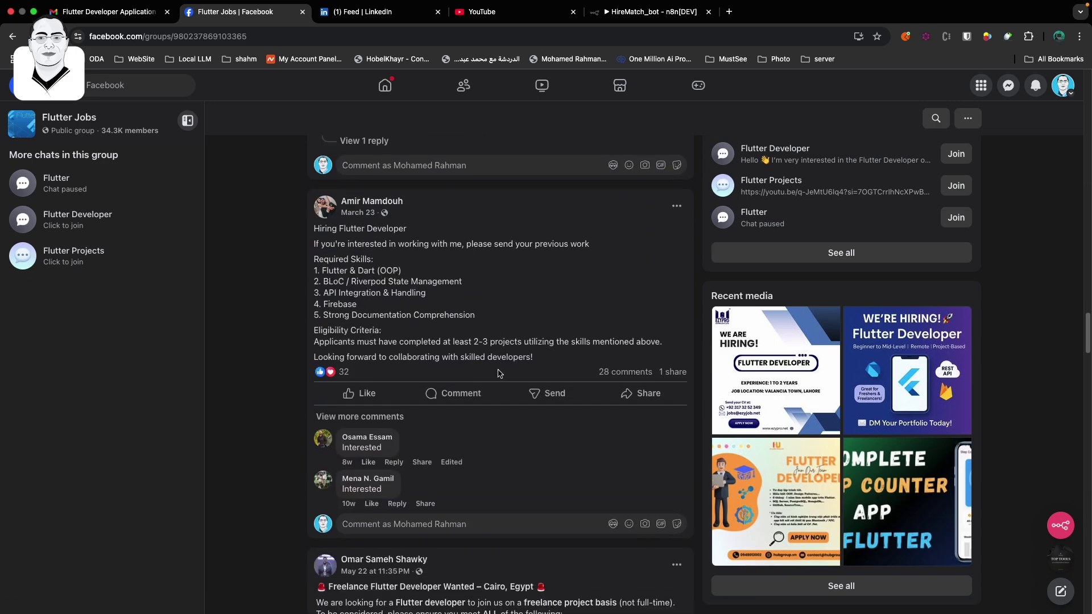
# Step: Copy the full Freelance Flutter Developer Wanted – Cairo, Egypt post from the Flutter Jobs group and send it to the jobFinder bot in Telegram
pyautogui.scroll(-6, 500, 374)
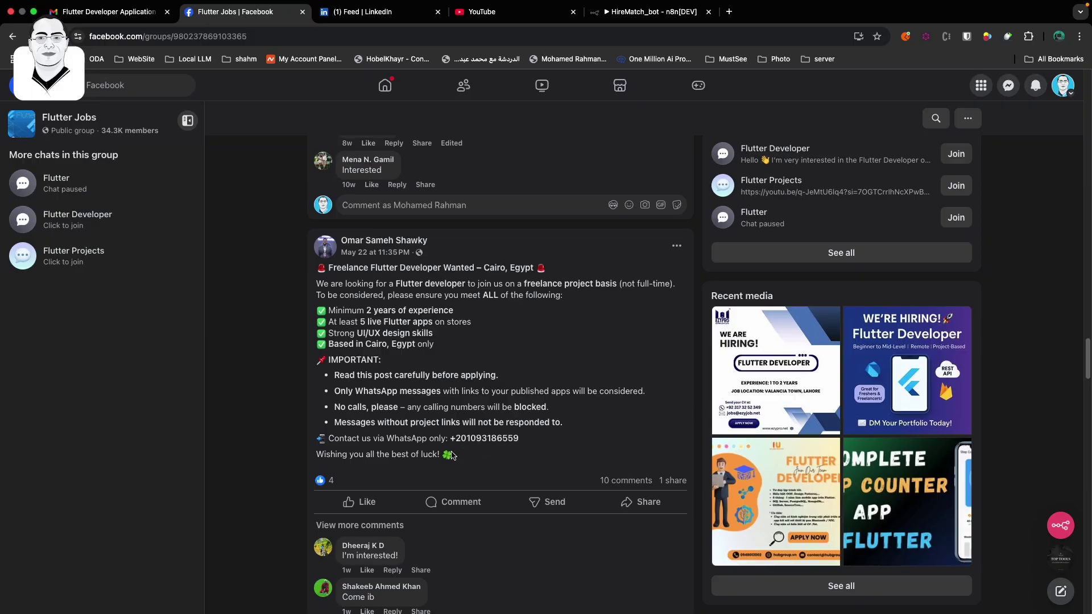
pyautogui.moveTo(484, 454); pyautogui.dragTo(322, 270)
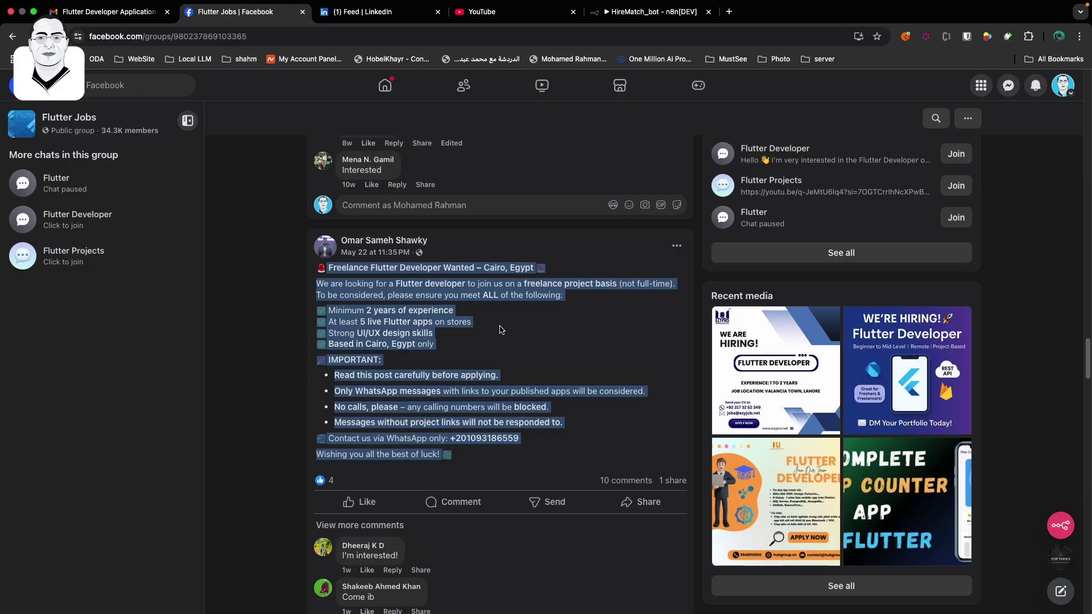
pyautogui.hotkey('ctrl', 'Left')
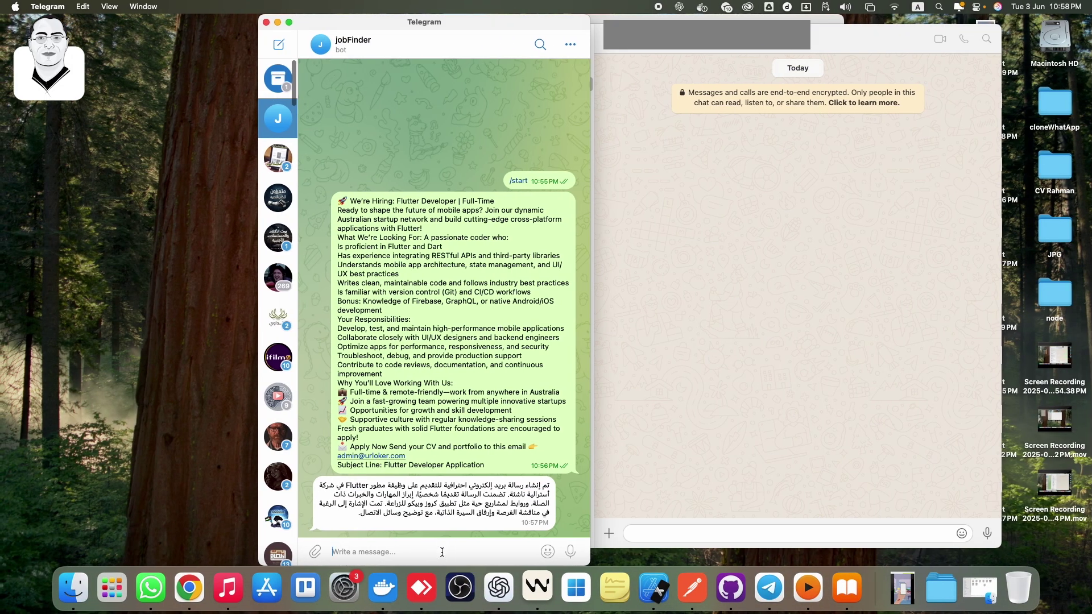
pyautogui.press('super+v')
pyautogui.press('Return')
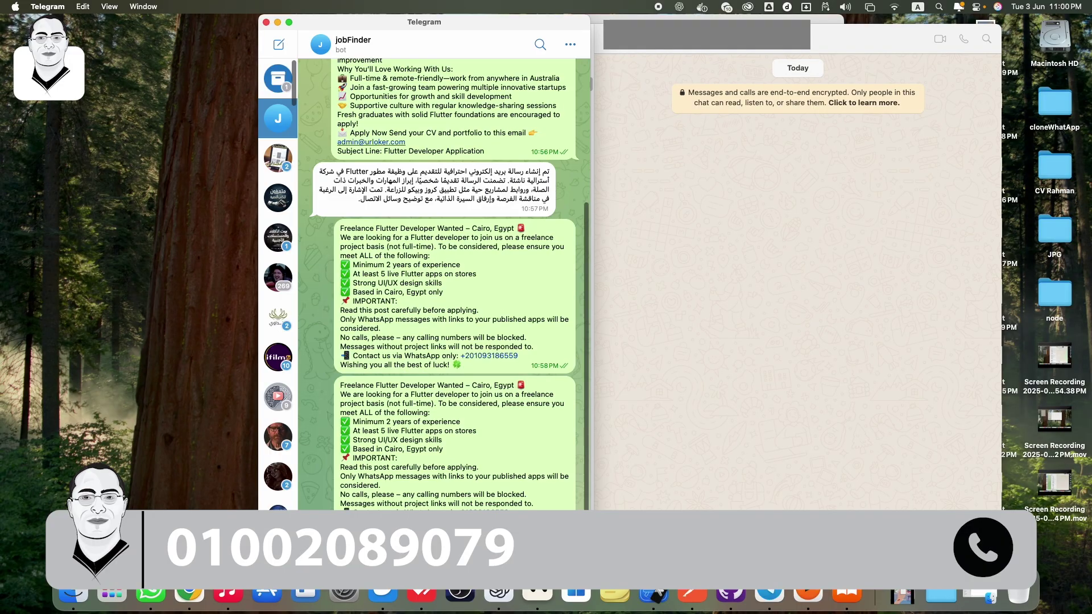
# Step: Check the HireMatch_bot workflow execution in n8n, and return to the jobFinder chat in Telegram
pyautogui.hotkey('ctrl', 'Right')
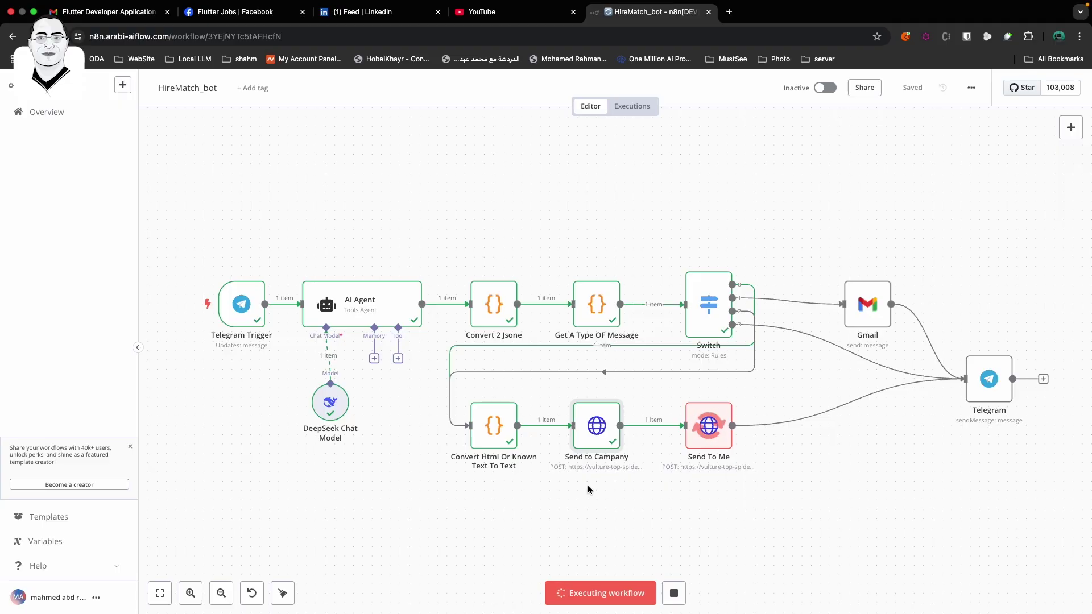
pyautogui.hotkey('ctrl', 'Left')
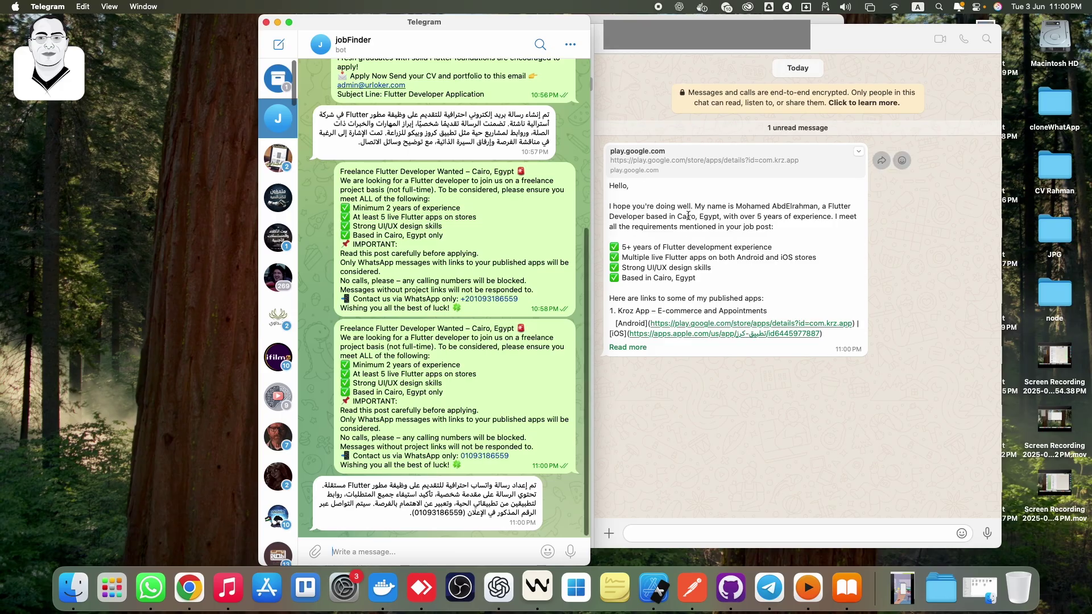
# Step: Expand the received application message in WhatsApp to its full text, and return to the jobFinder chat in Telegram
pyautogui.click(637, 353)
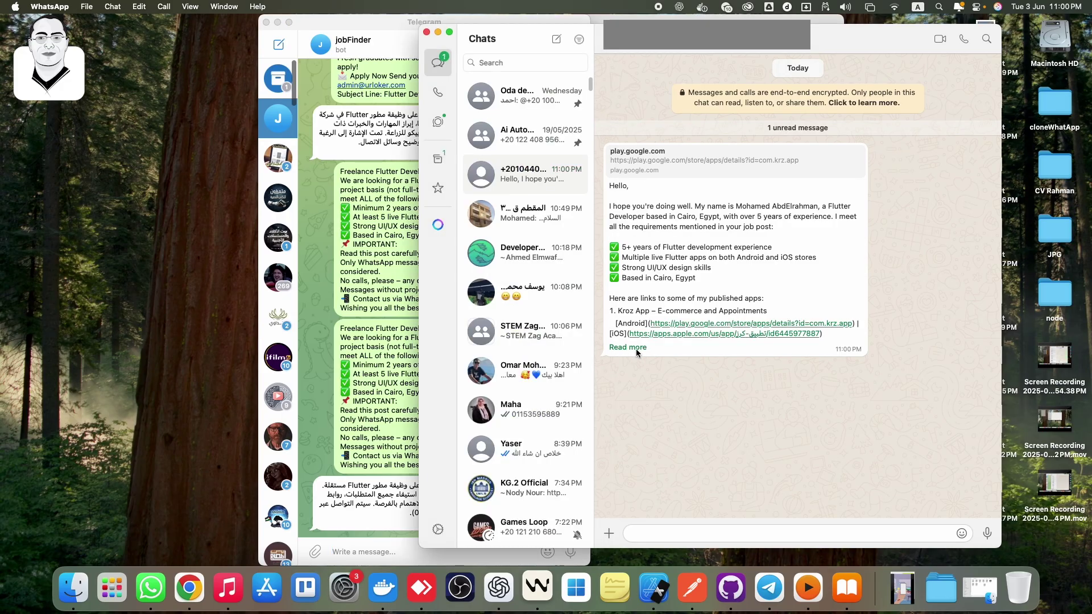
pyautogui.click(635, 351)
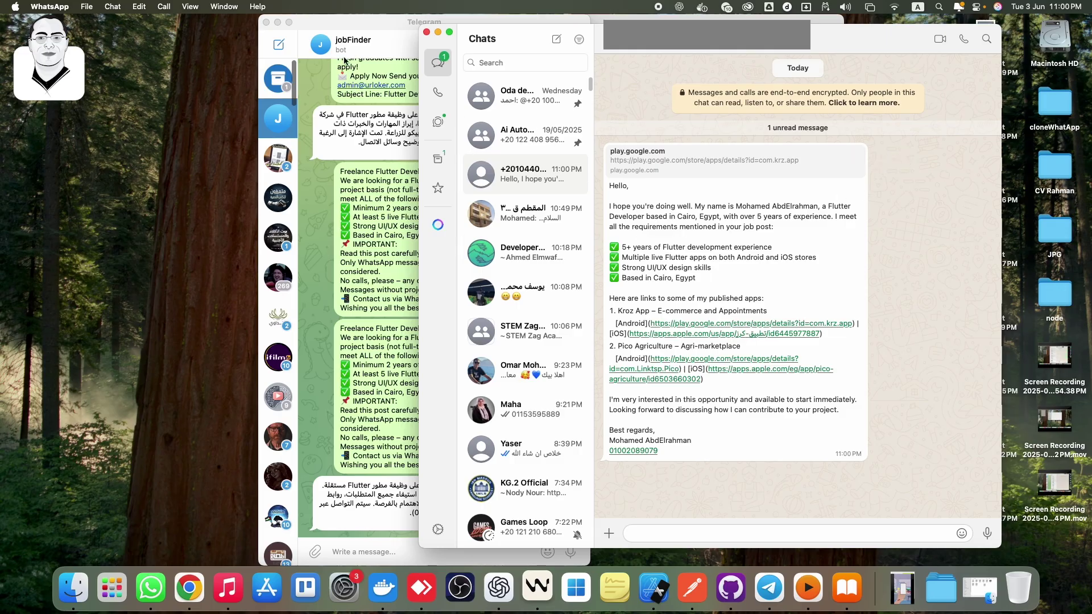
pyautogui.click(385, 25)
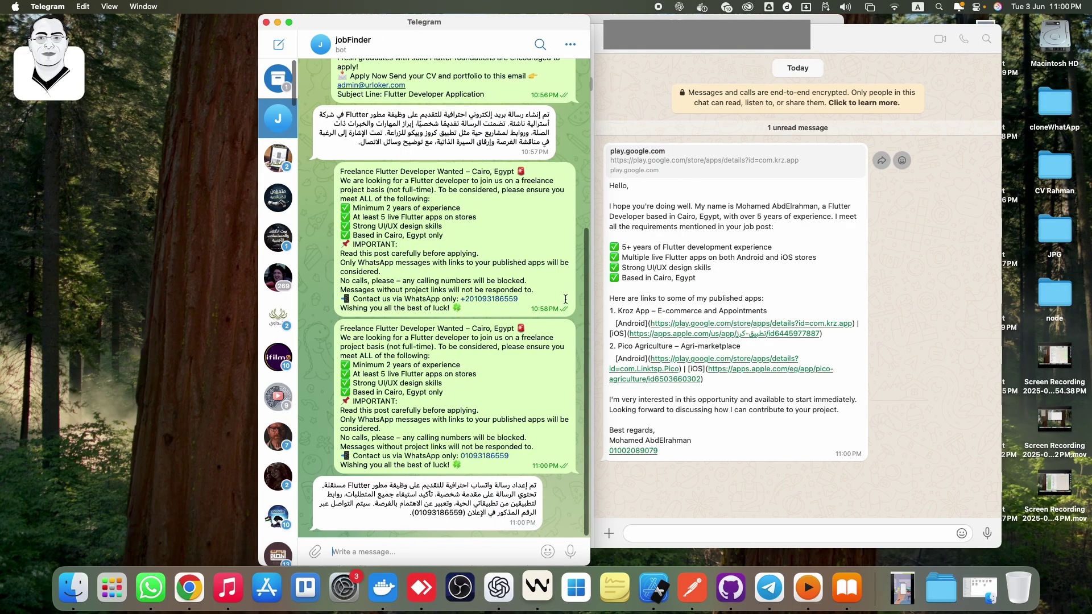